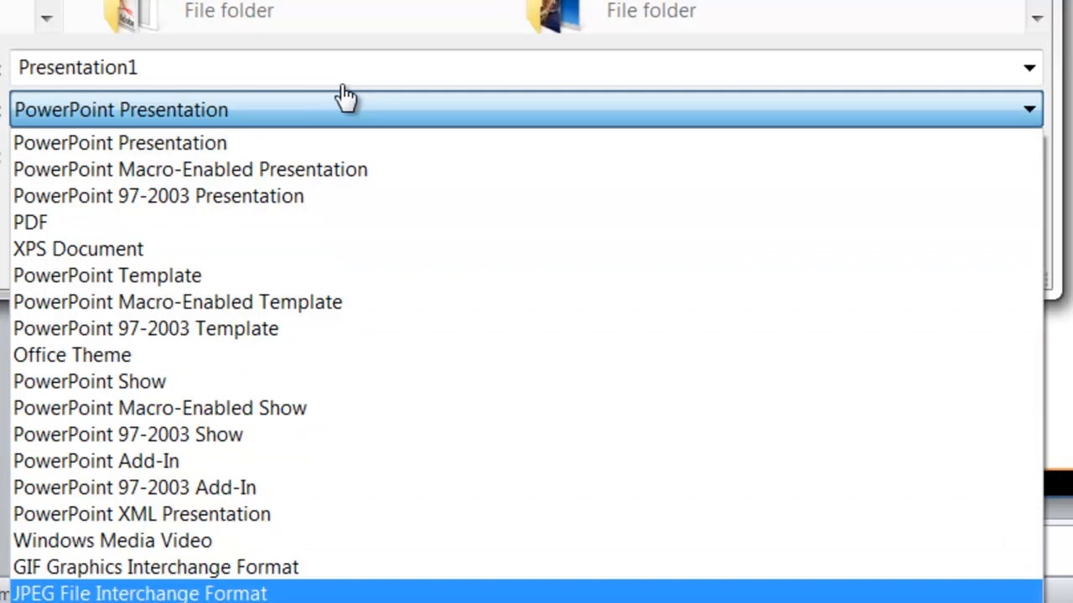
# Step: Export only the current slide as a JPEG File Interchange Format image named Presentation1
pyautogui.press('Return')
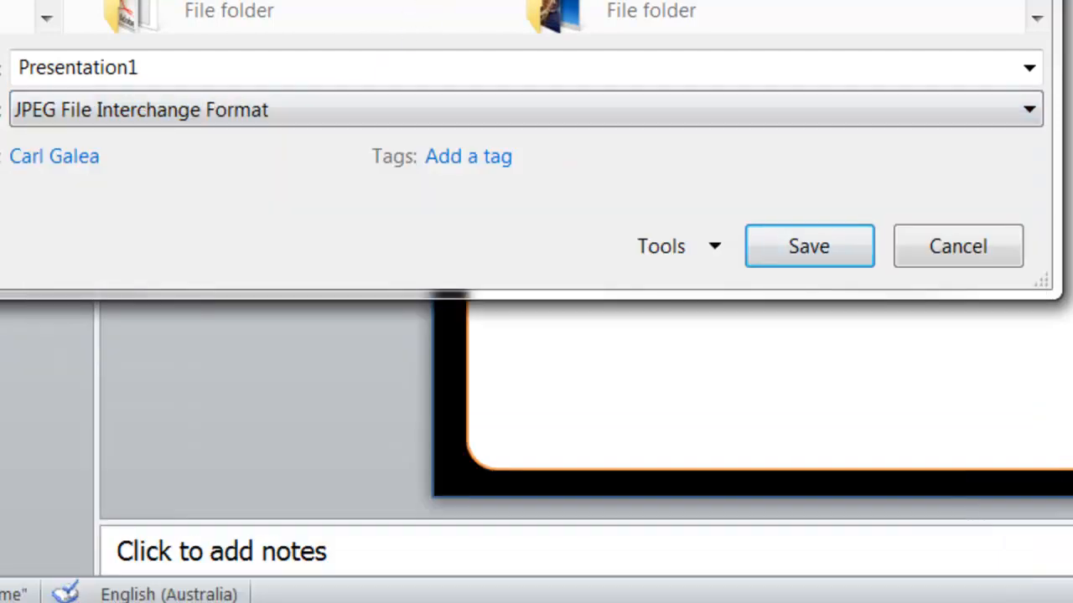
pyautogui.press('Return')
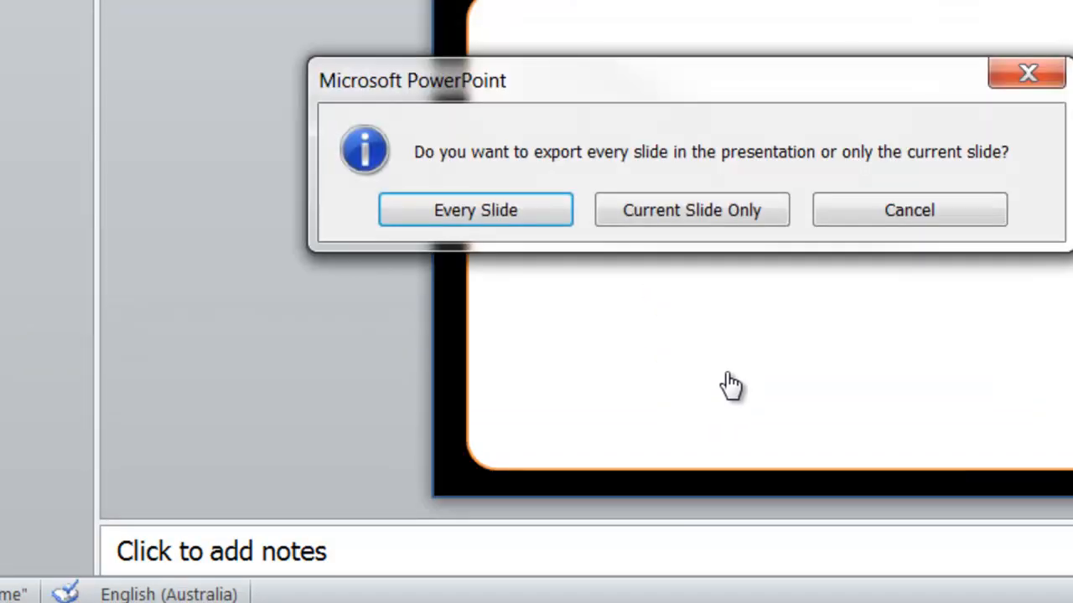
pyautogui.press('Tab')
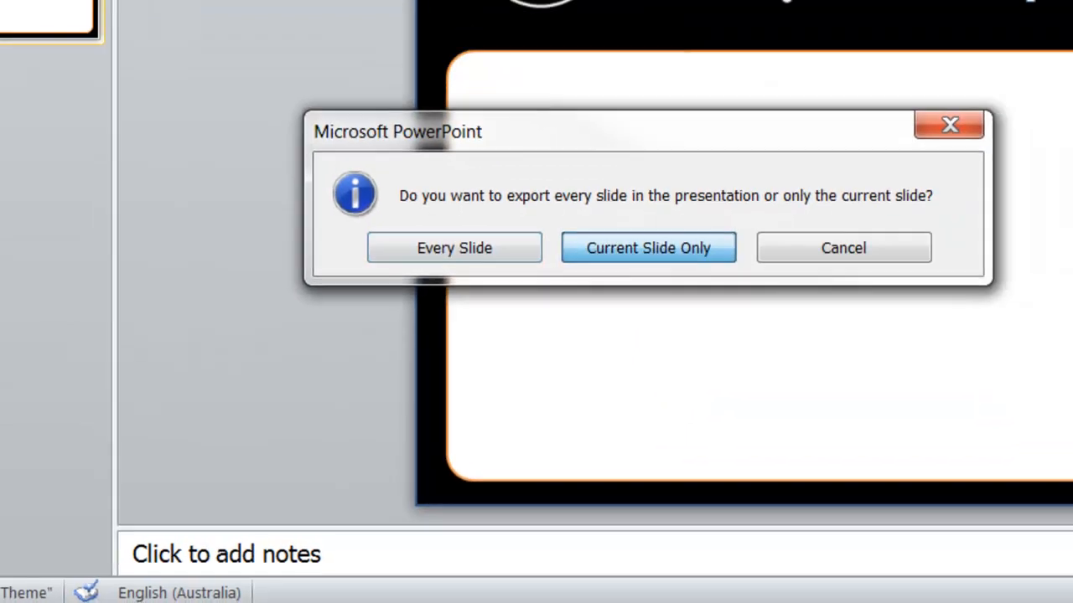
pyautogui.press('Return')
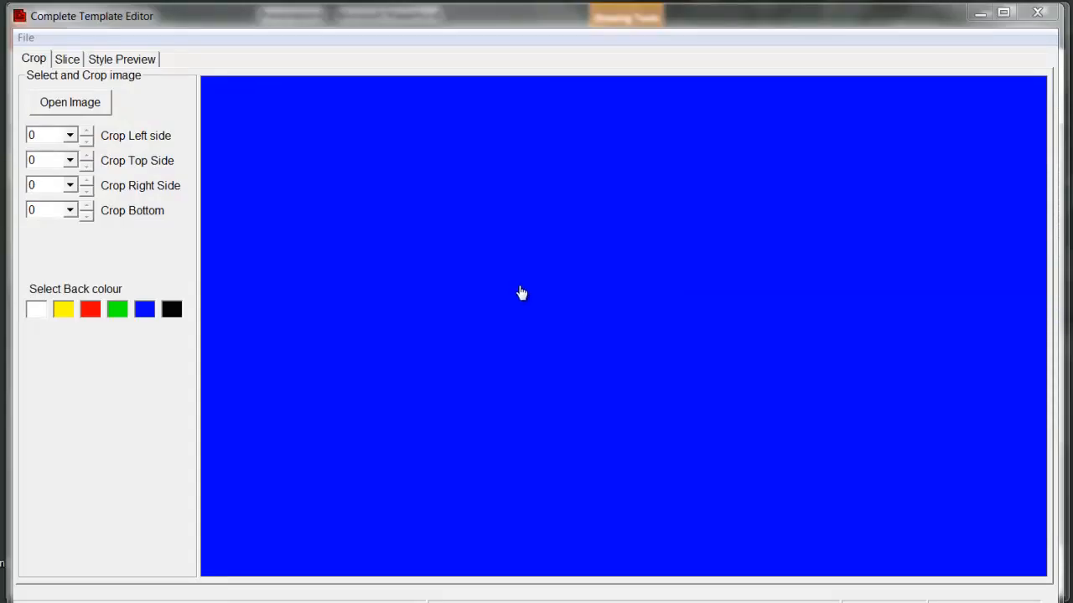
# Step: Switch to Complete Template Editor and open the Presentation1 JPEG image from the Desktop for cropping
pyautogui.press('Return')
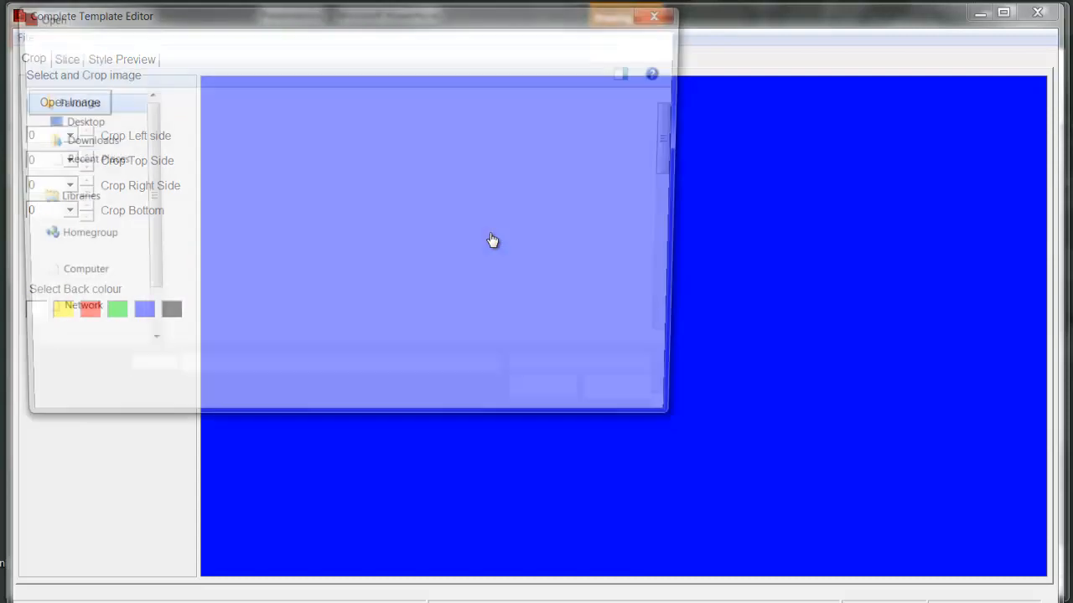
pyautogui.hotkey('alt', 'Up')
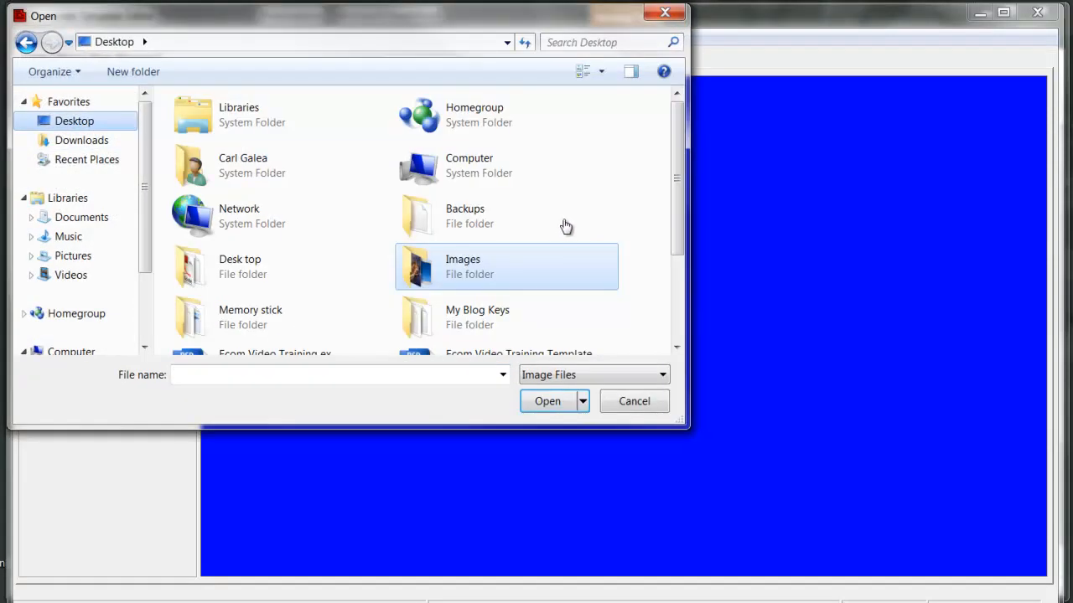
pyautogui.scroll(-3, 548, 251)
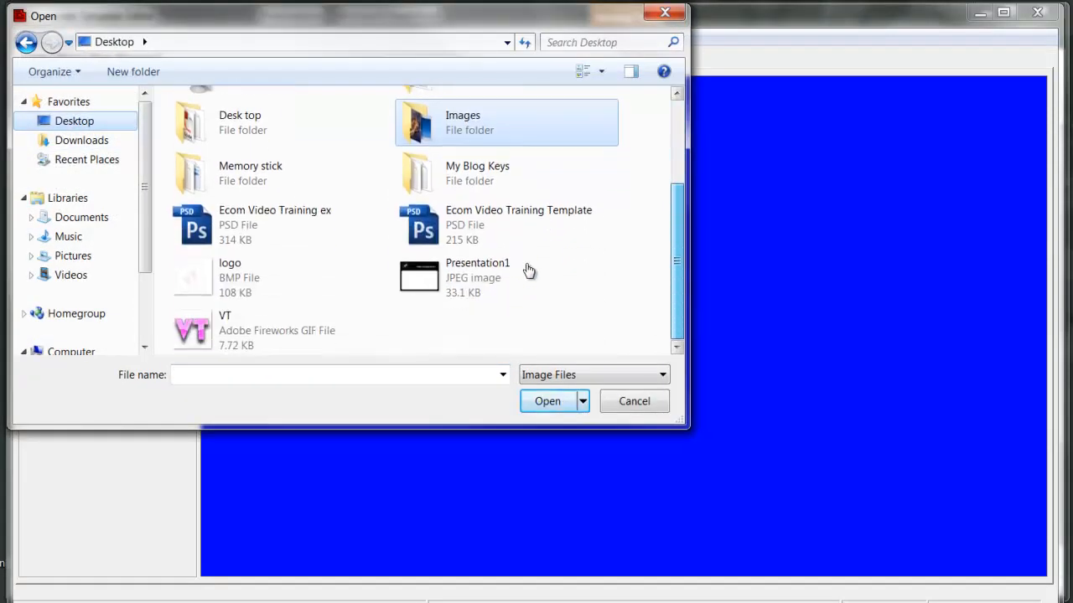
pyautogui.click(529, 271)
pyautogui.press('Return')
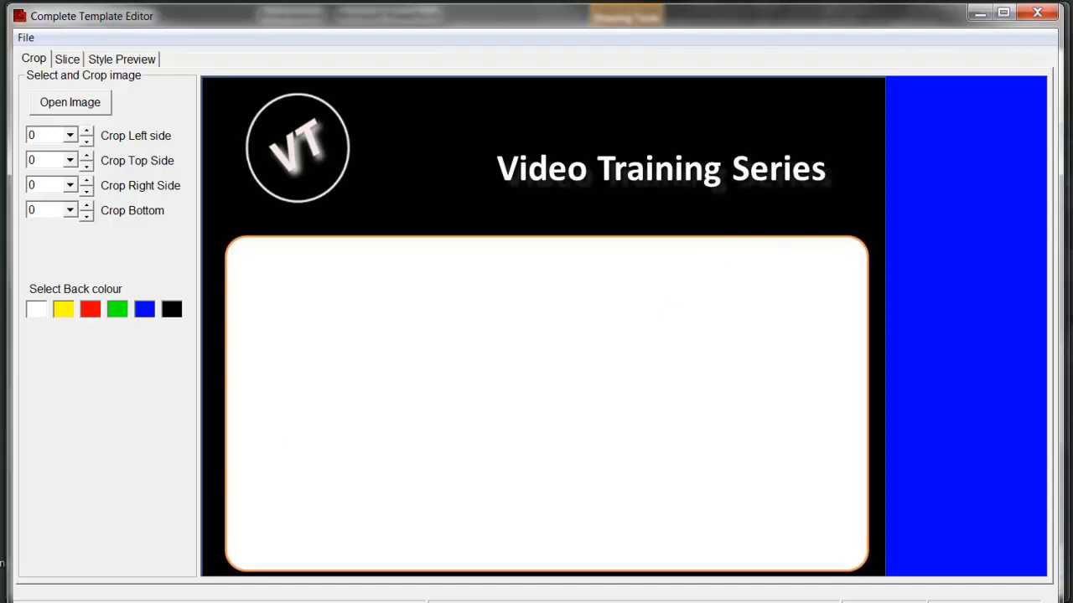
pyautogui.click(979, 13)
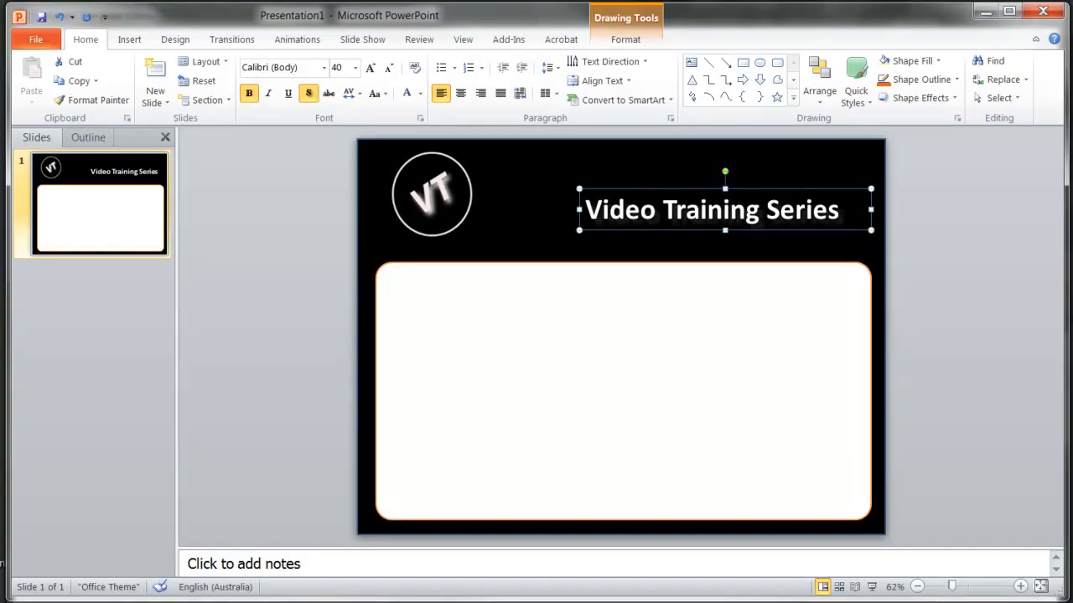
pyautogui.click(985, 12)
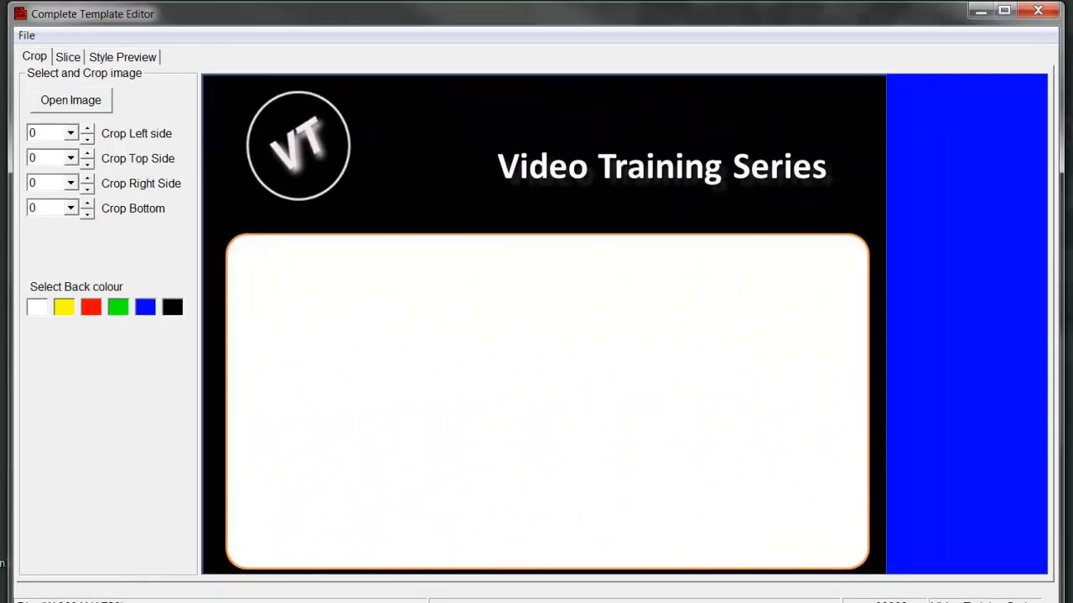
pyautogui.click(583, 601)
# Step: Show the slice cut points with red dividers and lower the header cut line to below the white panel's rounded upper corners
pyautogui.click(68, 57)
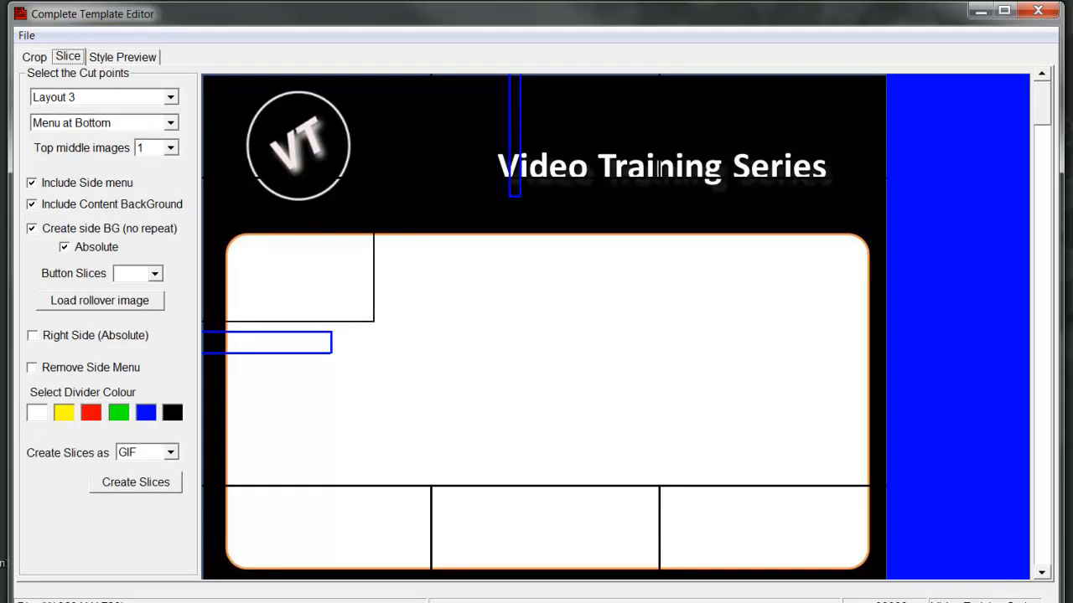
pyautogui.click(91, 413)
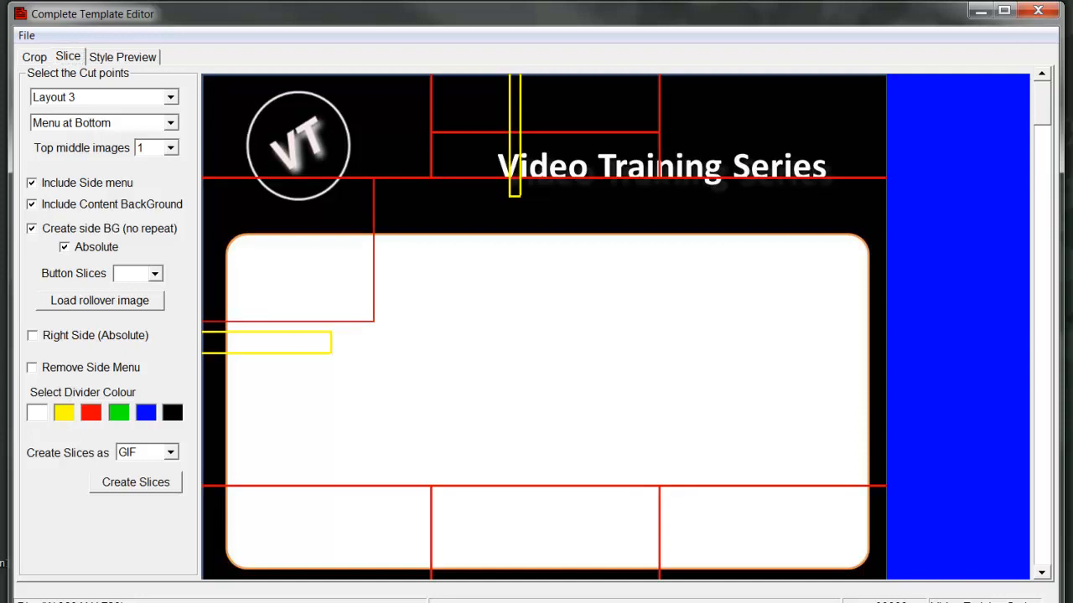
pyautogui.moveTo(544, 178); pyautogui.dragTo(545, 269)
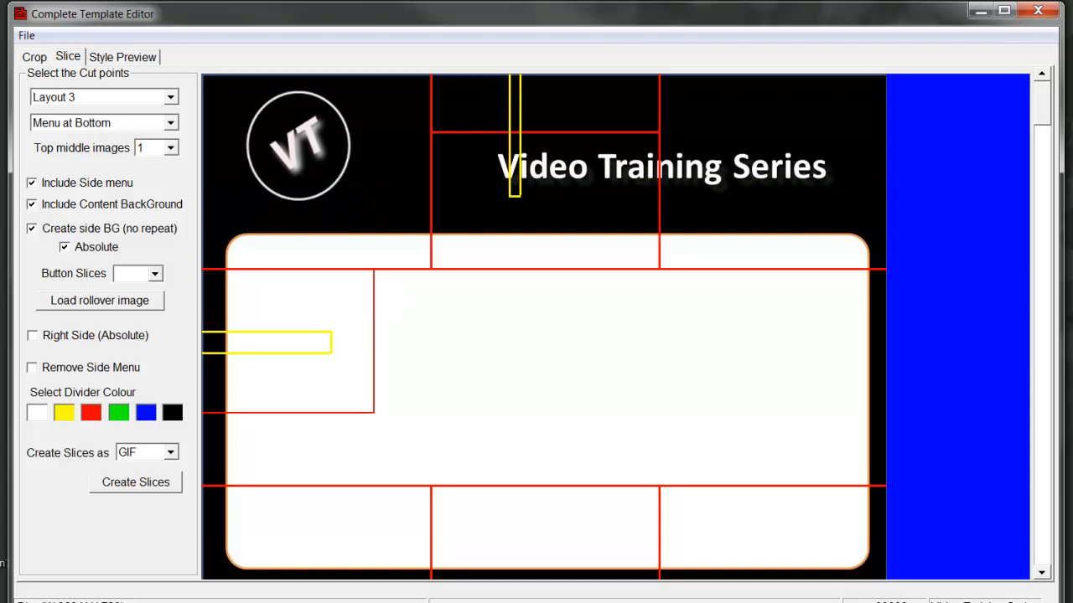
# Step: Turn off Create side BG (no repeat) and adjust the body slices, narrowing the yellow side slice to the white panel's left edge and lowering the footer line
pyautogui.click(31, 229)
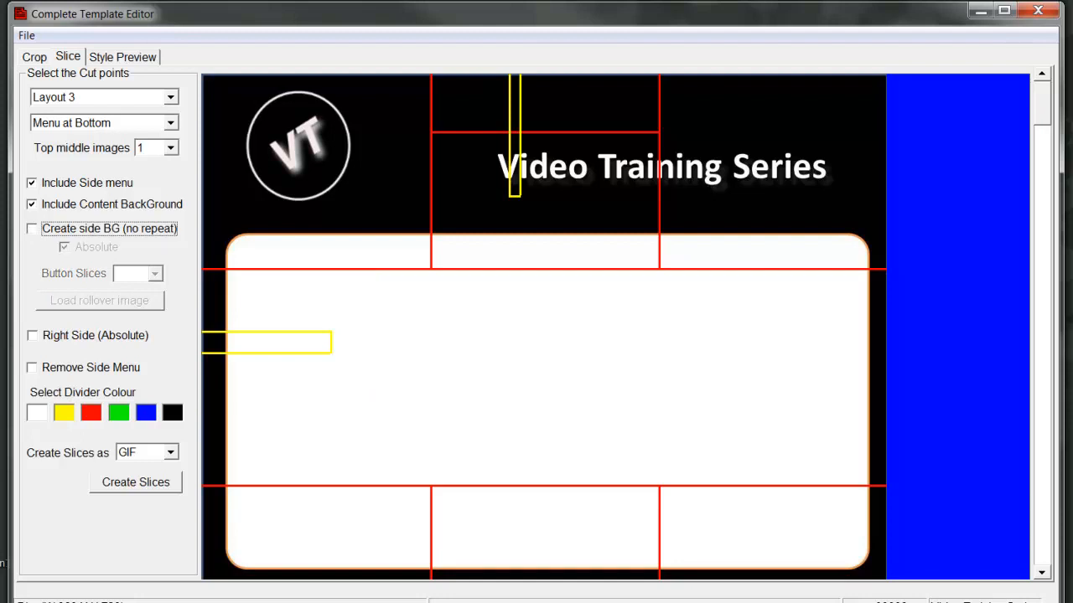
pyautogui.moveTo(331, 343); pyautogui.dragTo(235, 342)
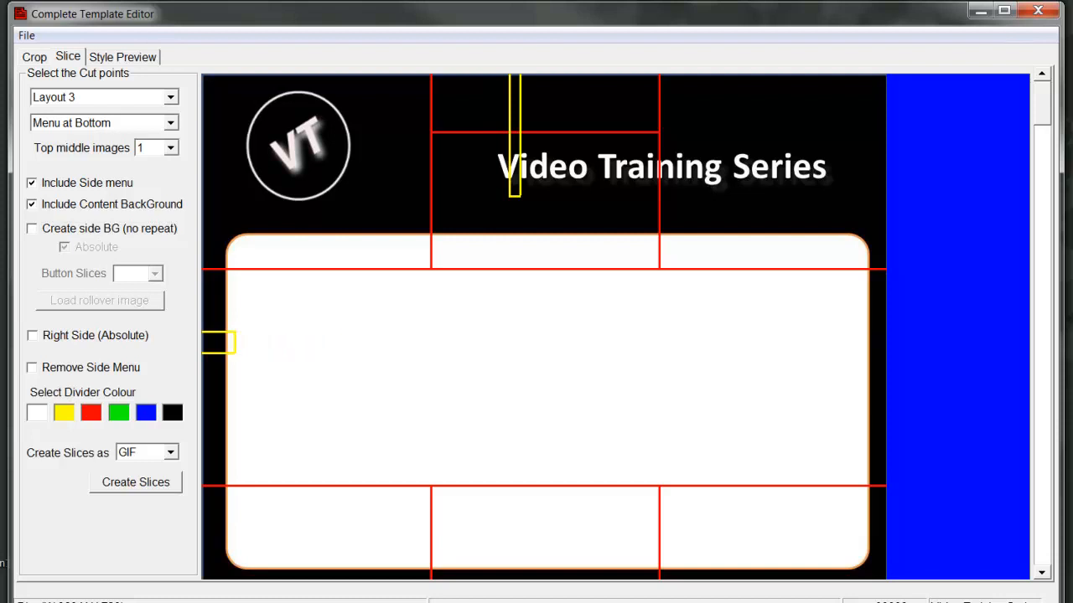
pyautogui.moveTo(336, 486); pyautogui.dragTo(336, 536)
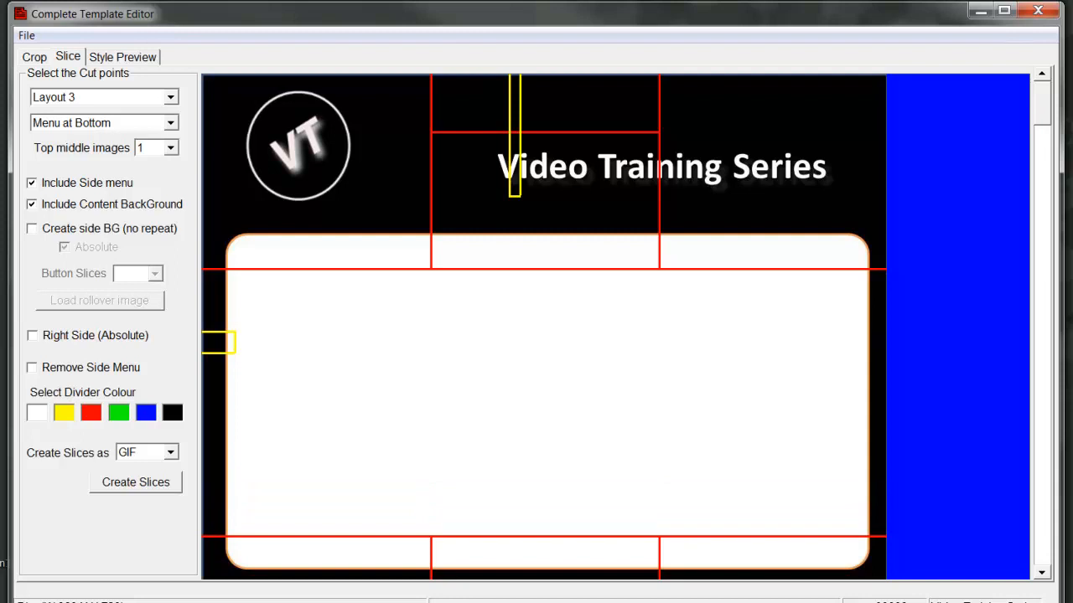
# Step: Arrange the header slices: spread the vertical cut lines toward the panel's sides, lower the menu line below the title, and move the yellow strip beside the title's end
pyautogui.moveTo(431, 201); pyautogui.dragTo(260, 202)
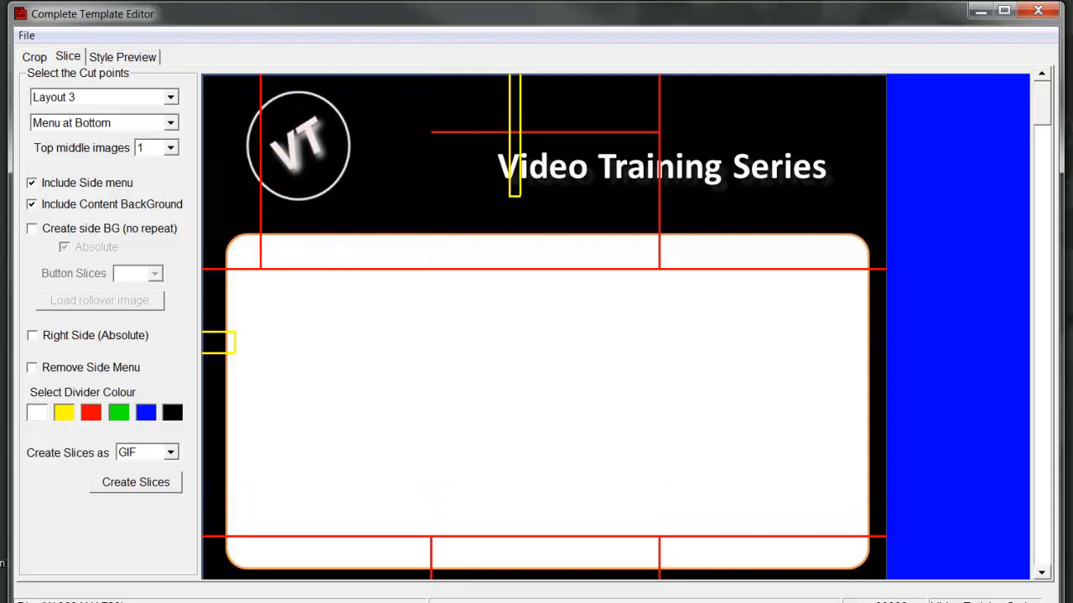
pyautogui.moveTo(659, 201); pyautogui.dragTo(839, 201)
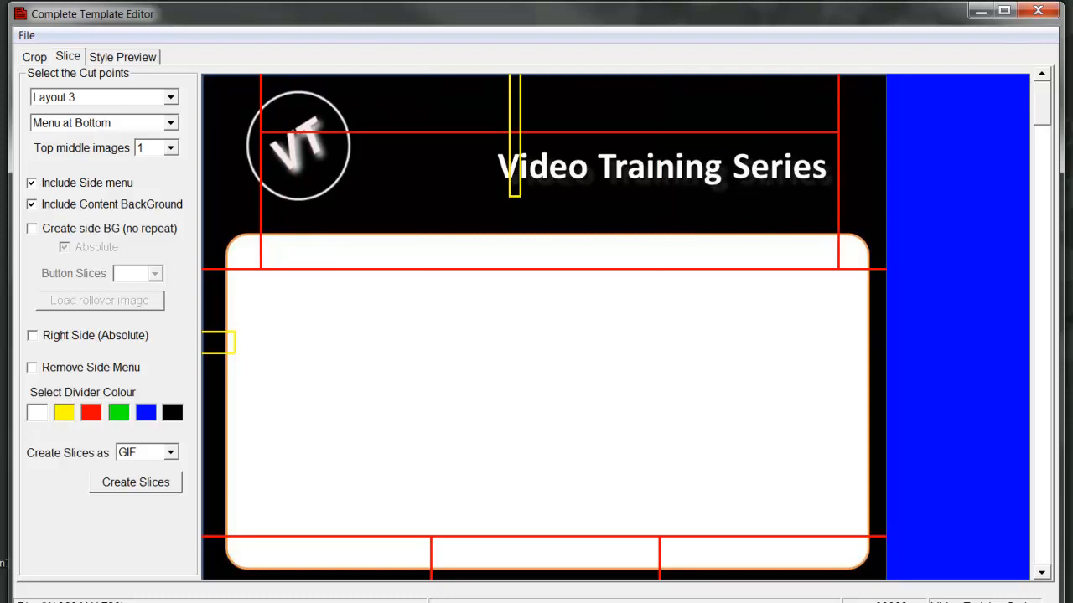
pyautogui.moveTo(549, 132)
pyautogui.mouseDown()
pyautogui.moveTo(549, 207)
pyautogui.moveTo(514, 282)
pyautogui.mouseUp()
pyautogui.moveTo(514, 176)
pyautogui.mouseDown()
pyautogui.moveTo(718, 176)
pyautogui.moveTo(433, 176)
pyautogui.moveTo(830, 176)
pyautogui.mouseUp()
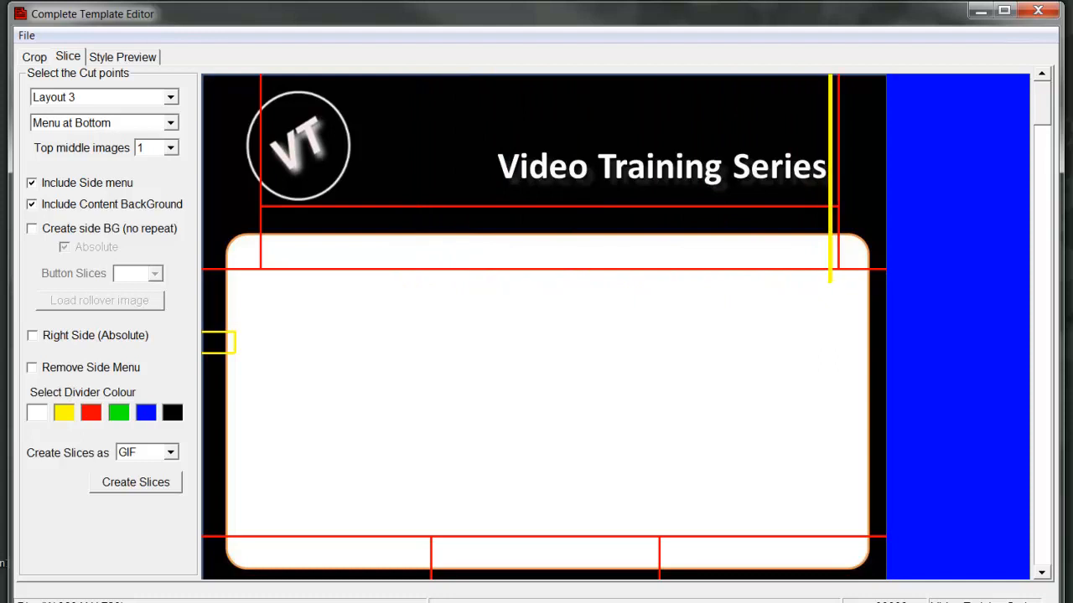
# Step: Create the template slices as GIF and show the resulting page in the style preview
pyautogui.click(136, 483)
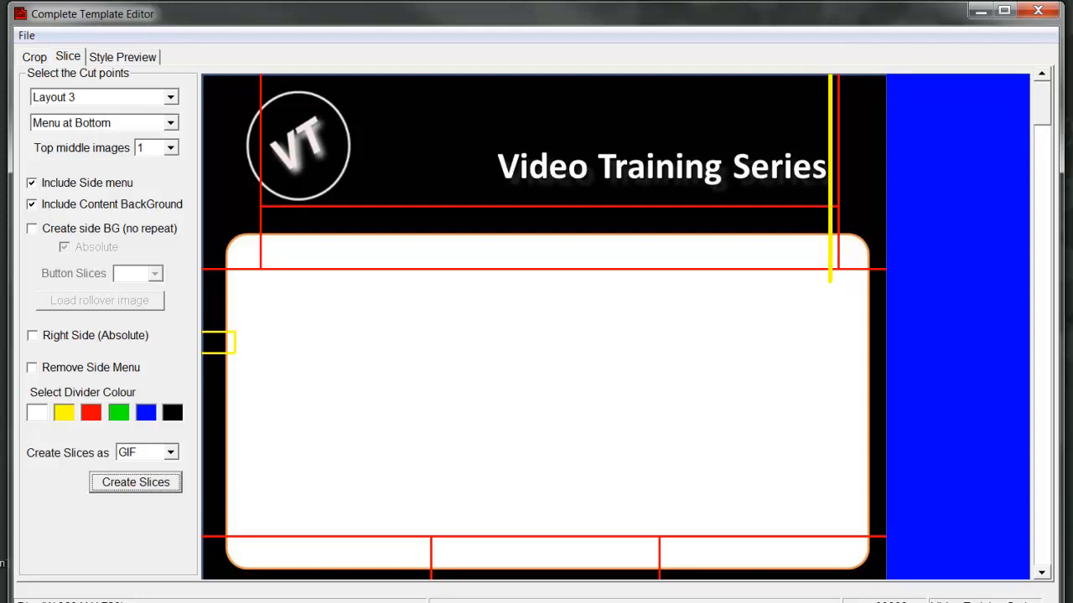
pyautogui.click(122, 57)
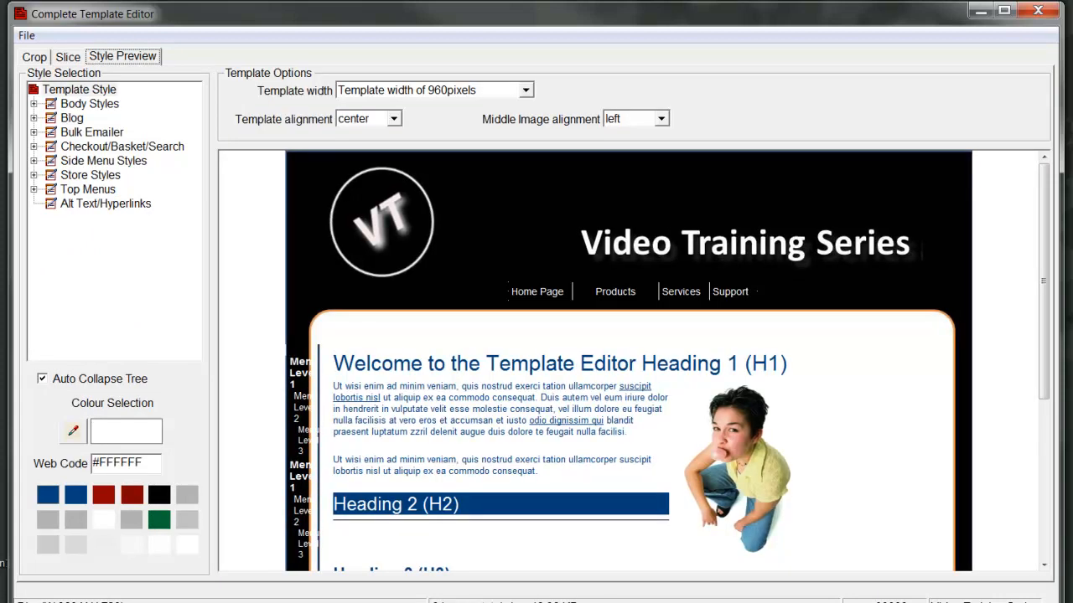
# Step: Enable Remove Side Menu, recreate the GIF slices, and check the whole page in the style preview
pyautogui.click(68, 57)
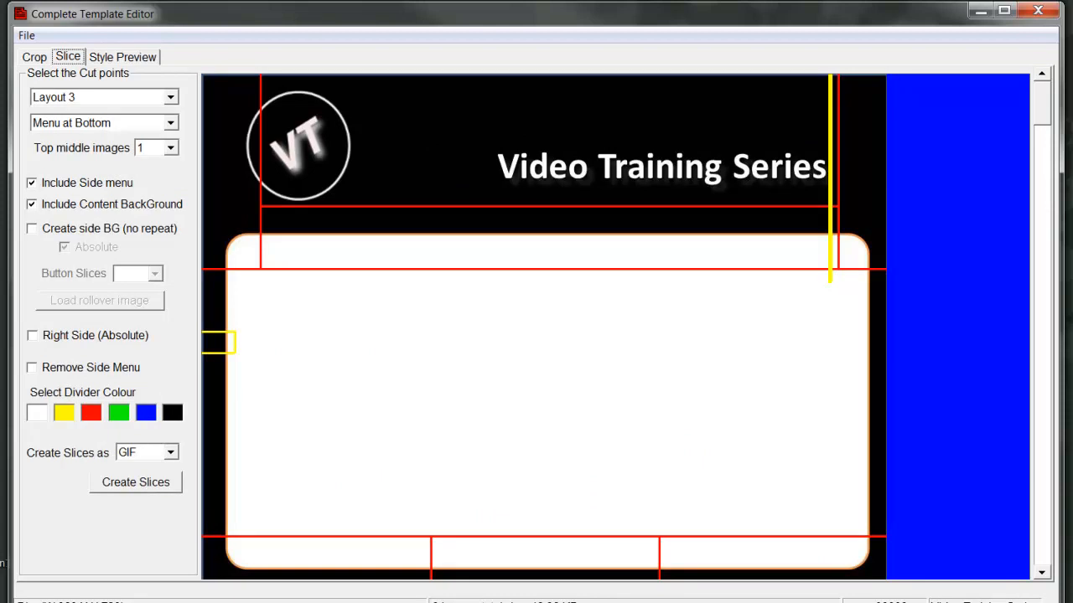
pyautogui.click(32, 183)
pyautogui.click(32, 183)
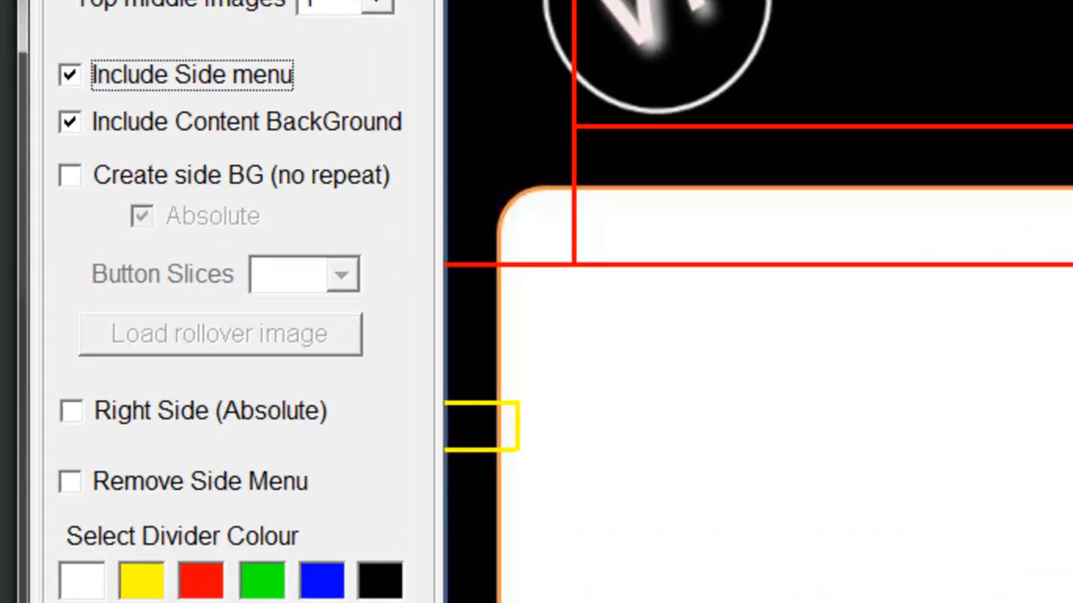
pyautogui.click(70, 482)
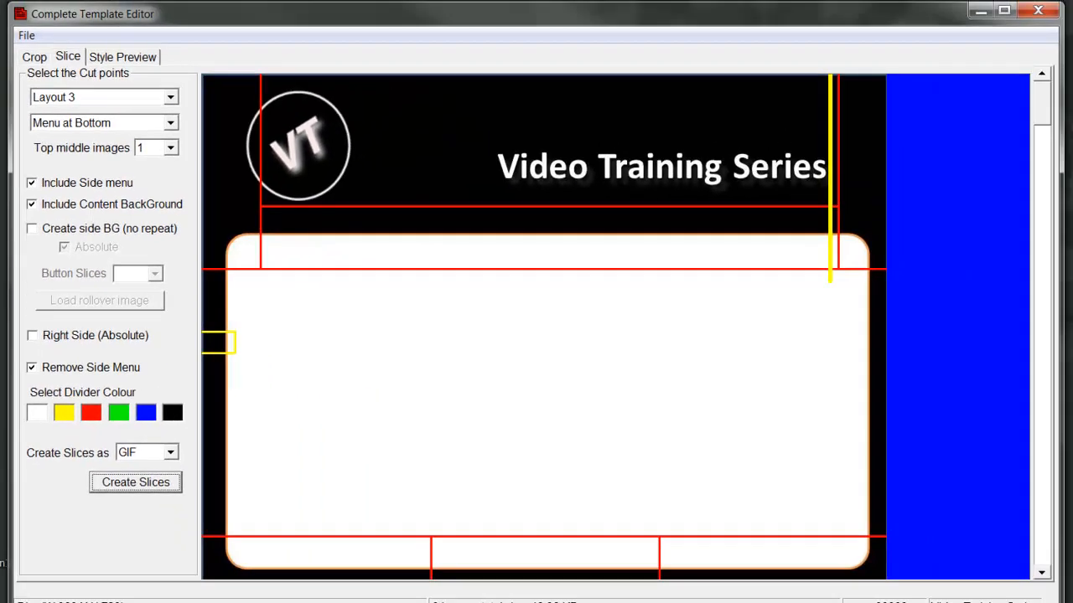
pyautogui.click(122, 56)
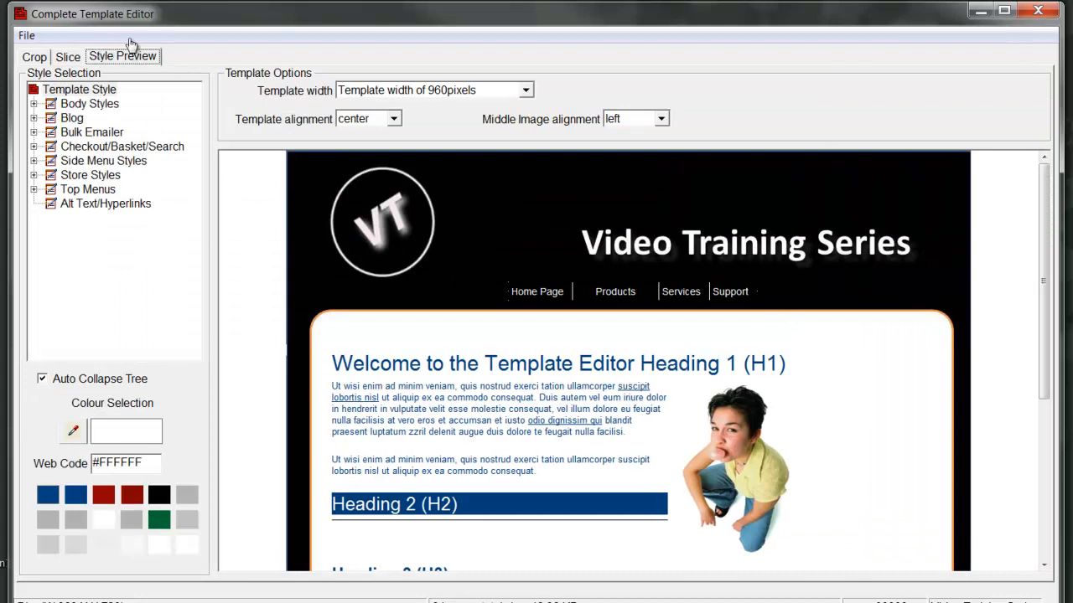
pyautogui.scroll(-3, 628, 361)
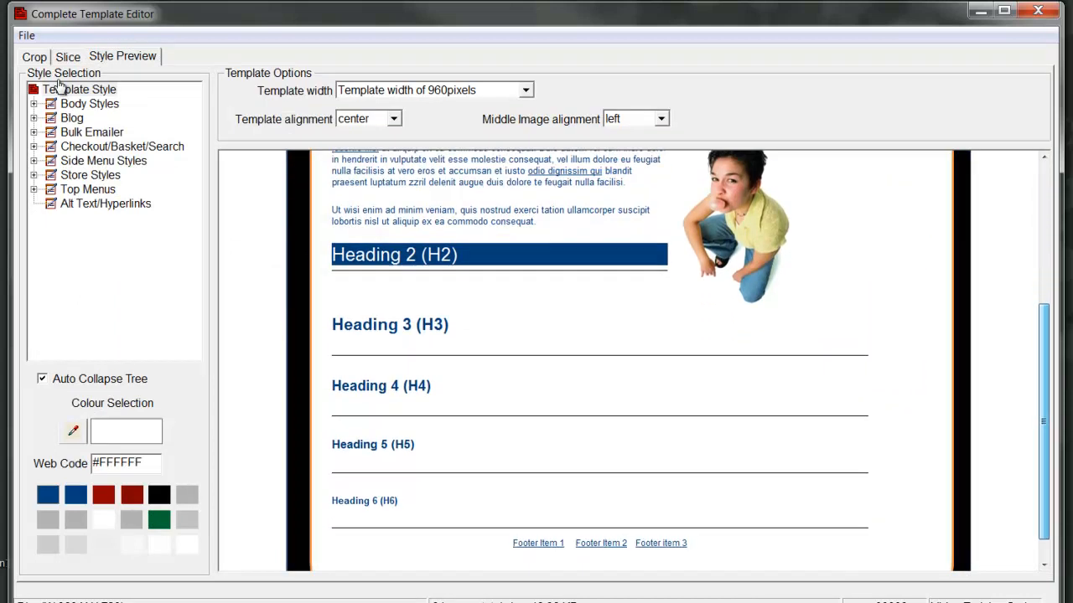
pyautogui.scroll(3, 687, 257)
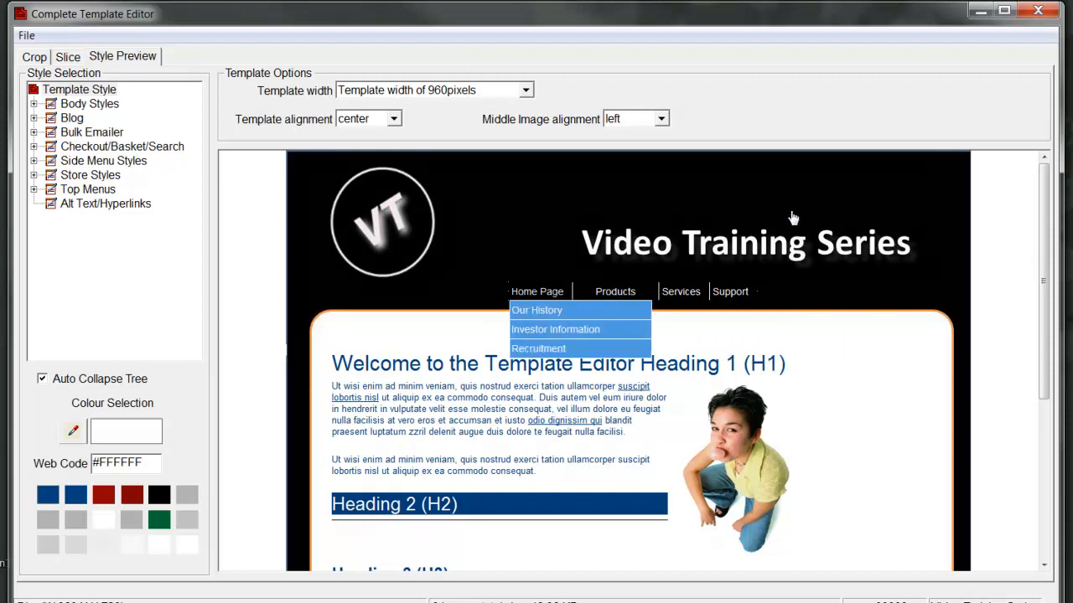
# Step: Lower the header's menu cut line slightly toward the white panel, recreating the slices and checking the style preview after each adjustment
pyautogui.hotkey('ctrl', 'shift', 'Tab')
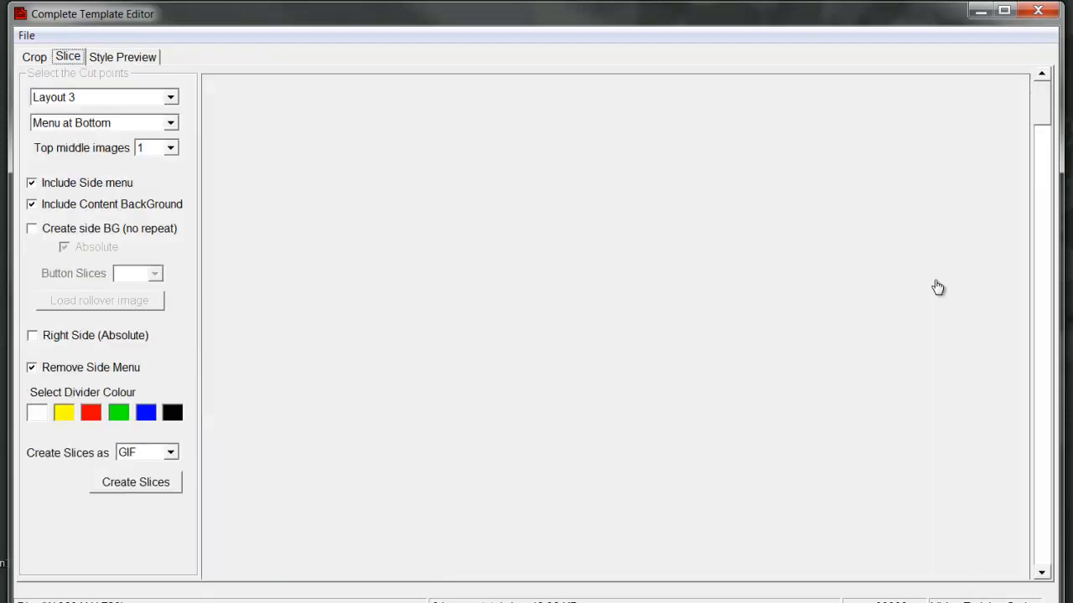
pyautogui.moveTo(545, 206); pyautogui.dragTo(545, 210)
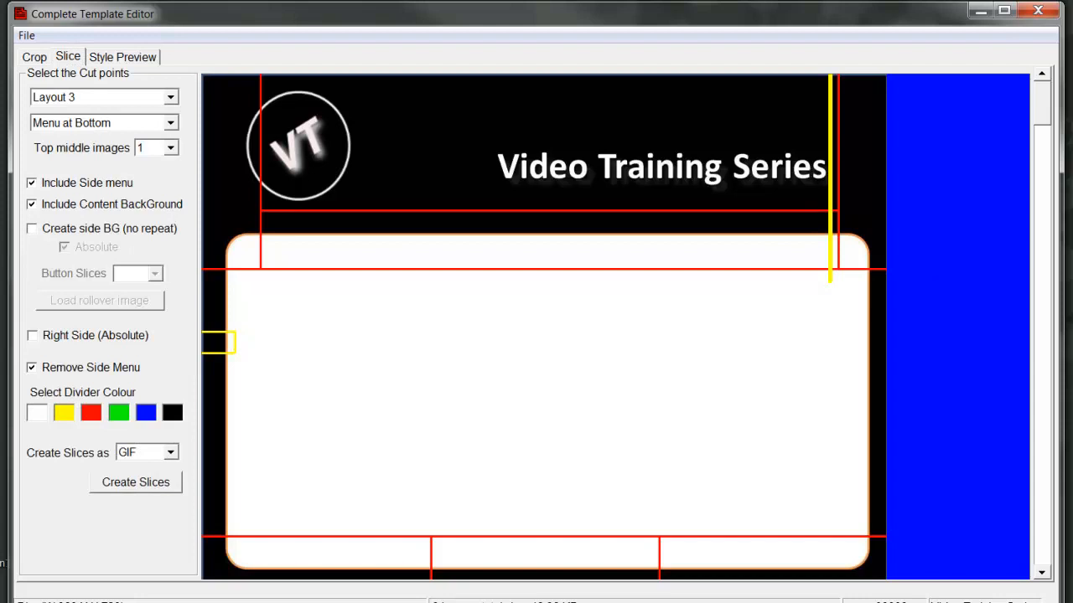
pyautogui.click(135, 483)
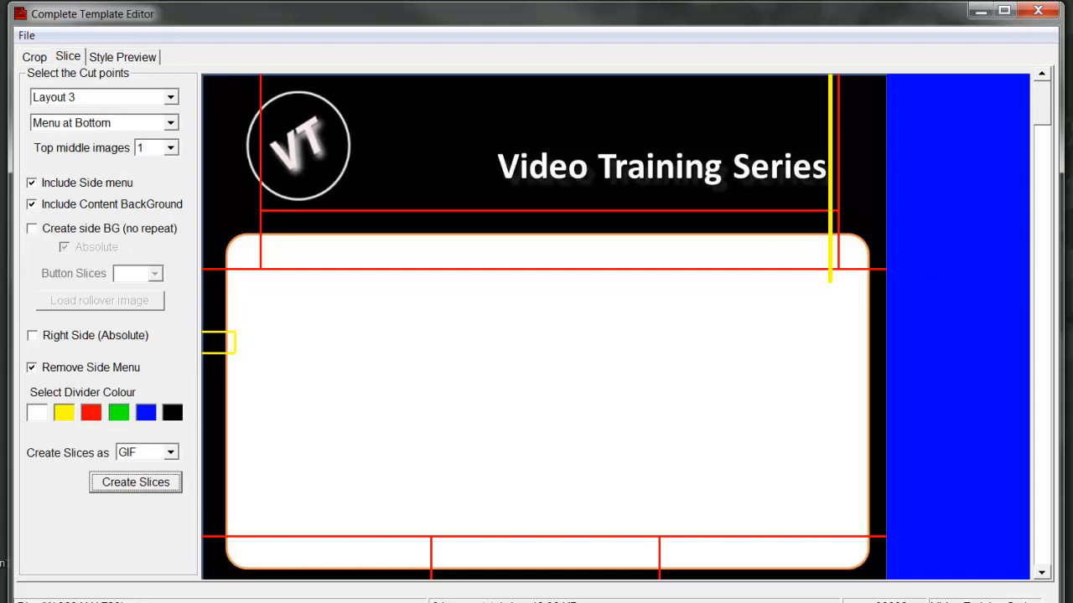
pyautogui.hotkey('ctrl', 'Tab')
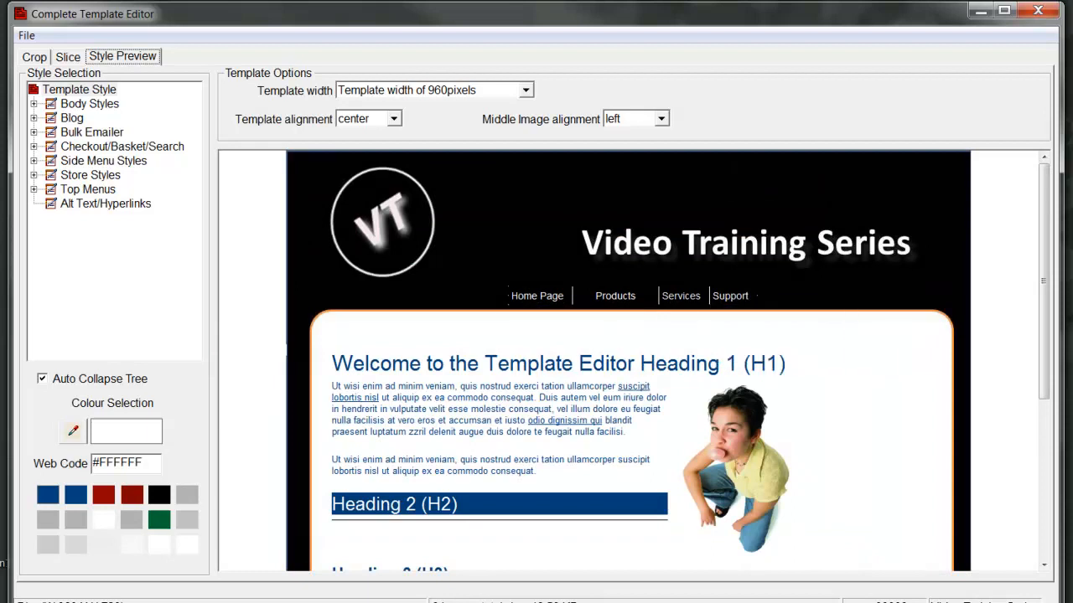
pyautogui.hotkey('ctrl', 'shift', 'Tab')
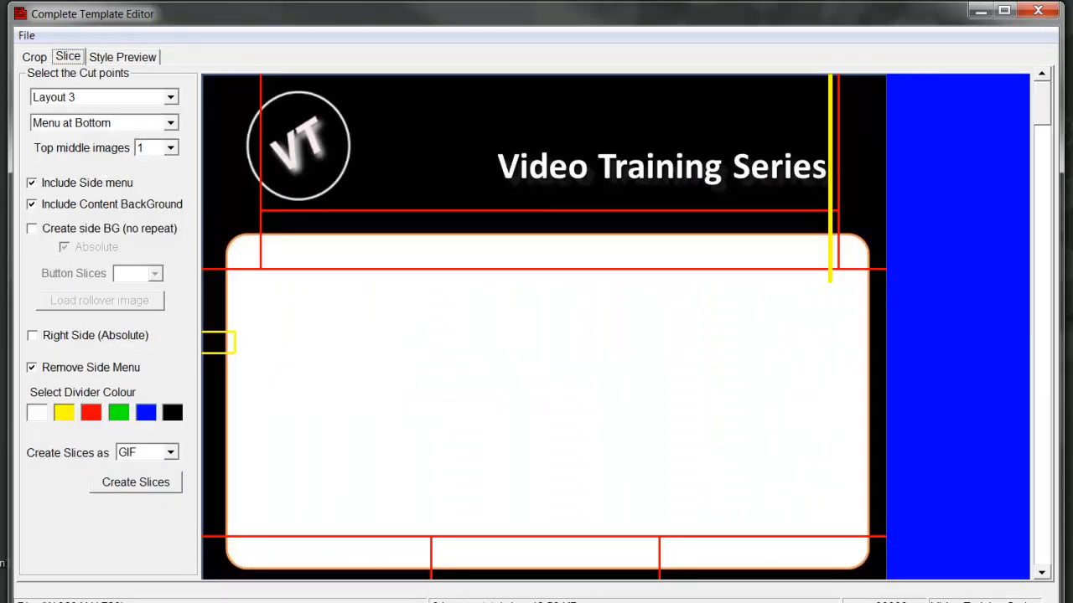
pyautogui.moveTo(550, 210); pyautogui.dragTo(550, 215)
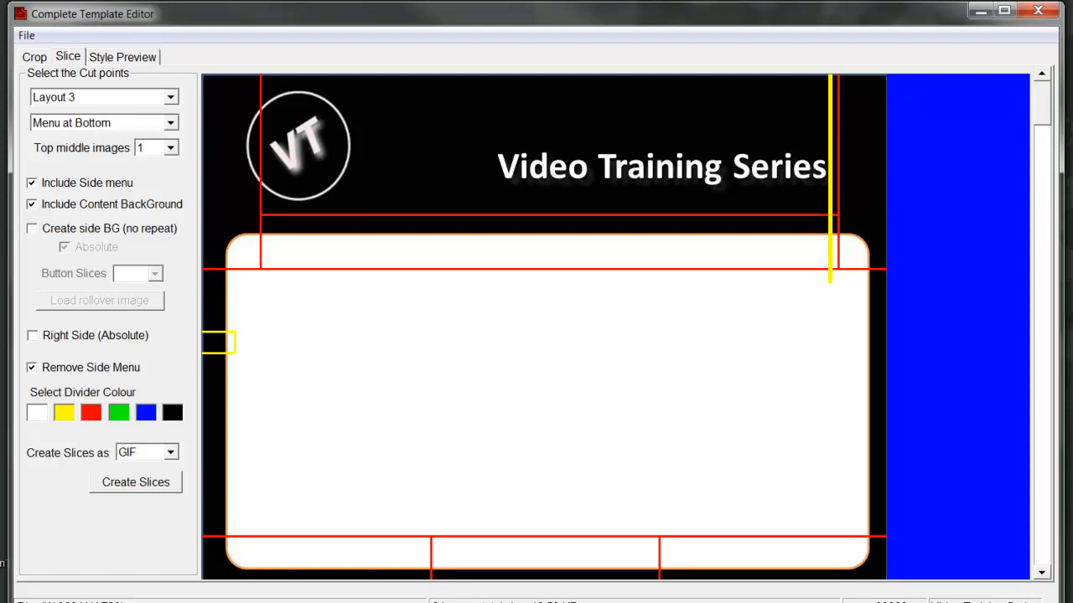
pyautogui.click(136, 483)
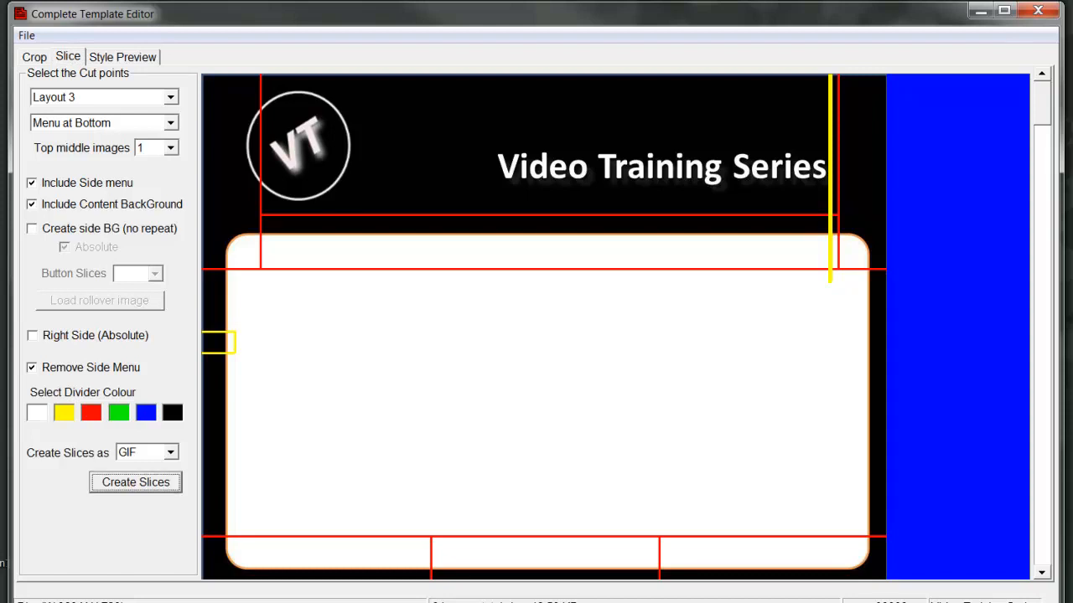
pyautogui.click(122, 57)
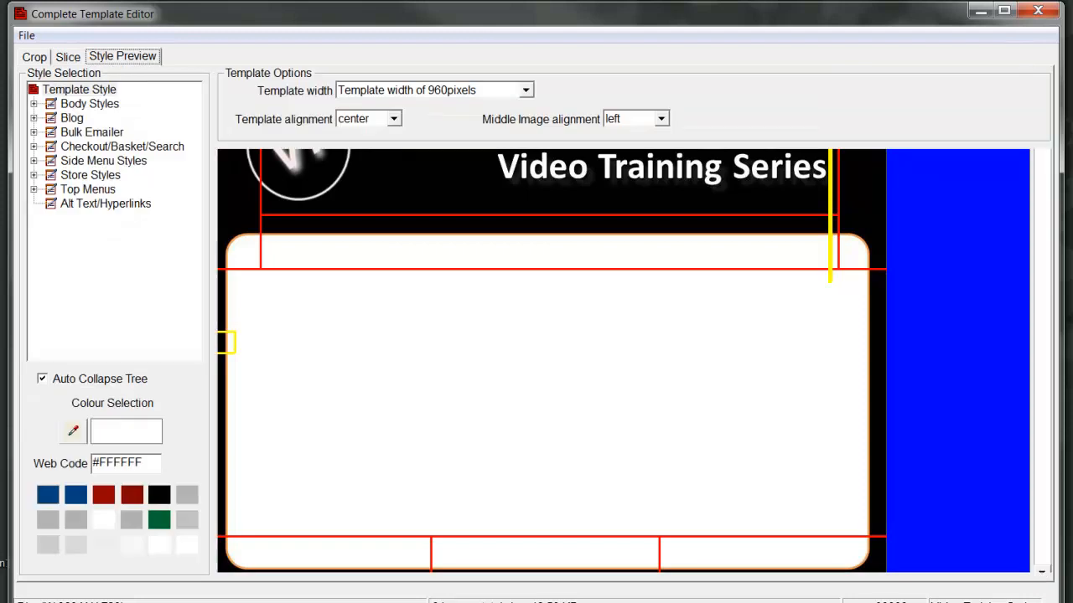
pyautogui.moveTo(540, 301)
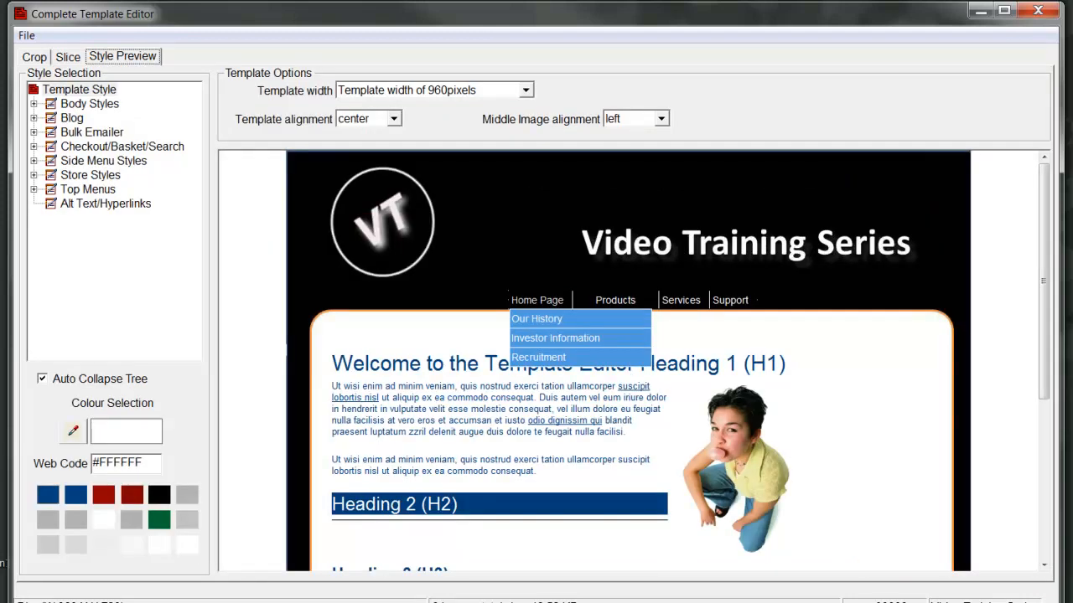
# Step: Set the Top Menu Height to 28 and check the Home Page submenu in the preview
pyautogui.click(88, 190)
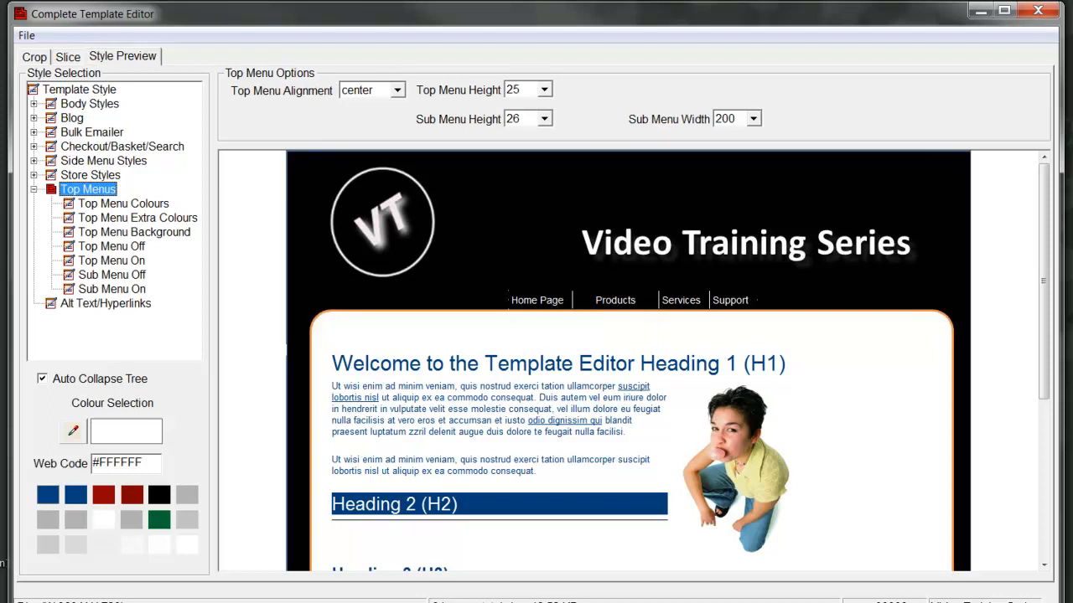
pyautogui.click(544, 90)
pyautogui.click(518, 143)
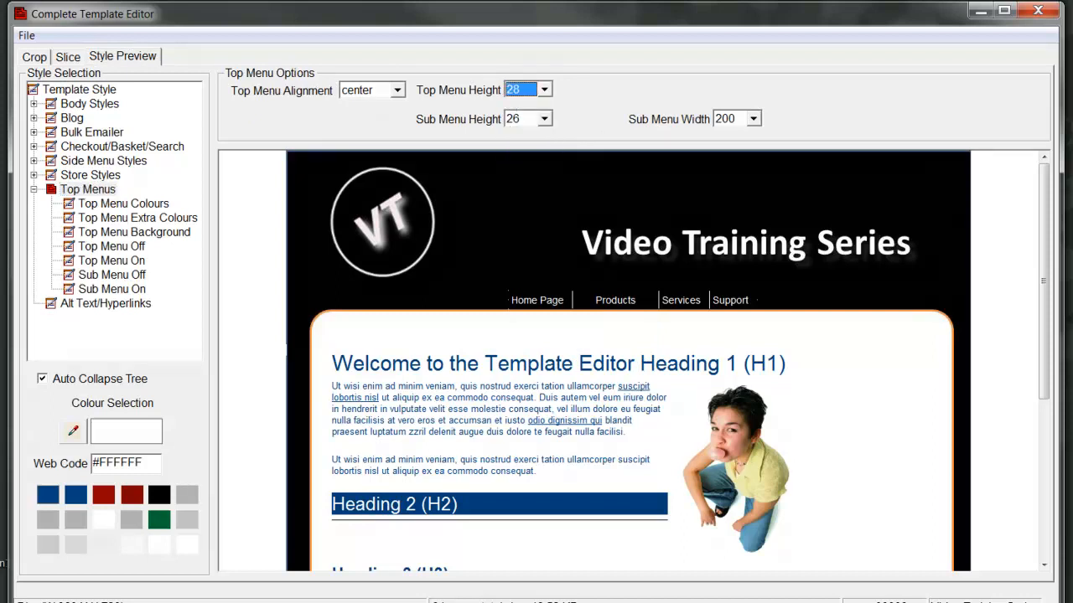
pyautogui.moveTo(538, 300)
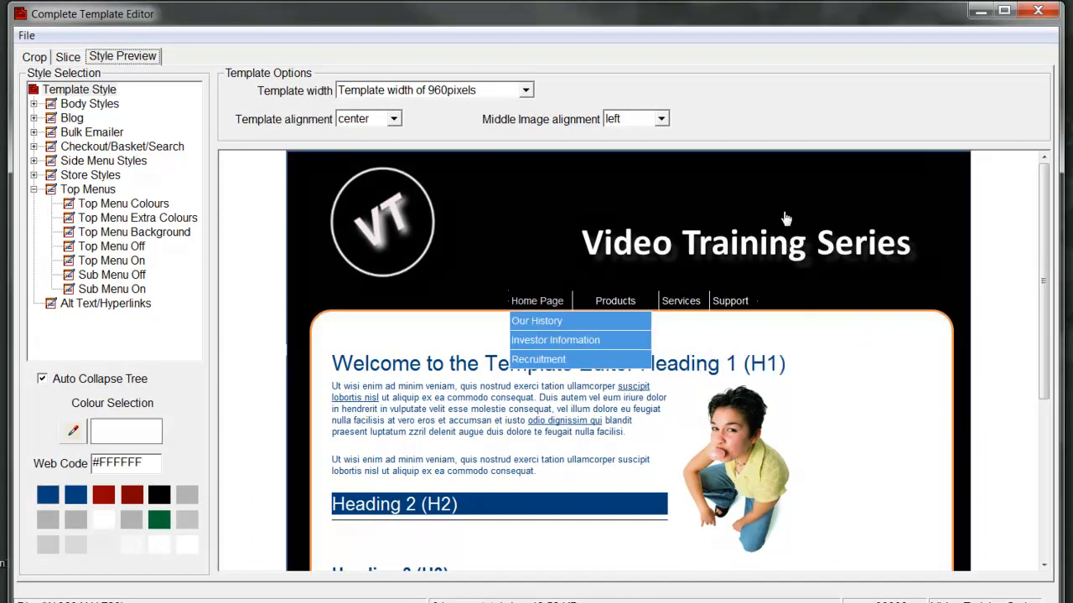
# Step: Switch back to the Presentation1 slide in PowerPoint
pyautogui.click(583, 602)
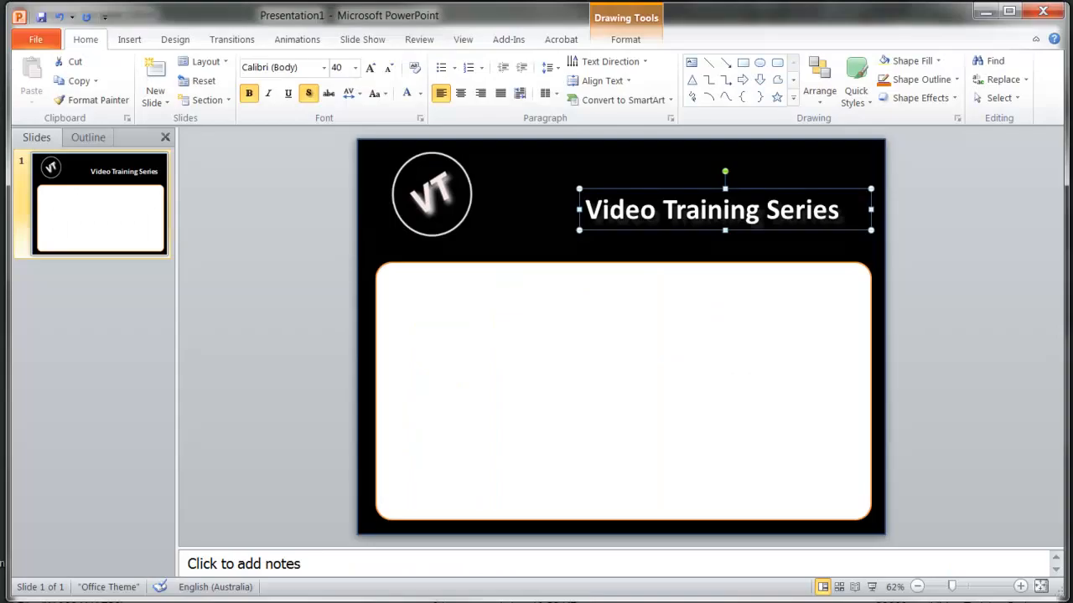